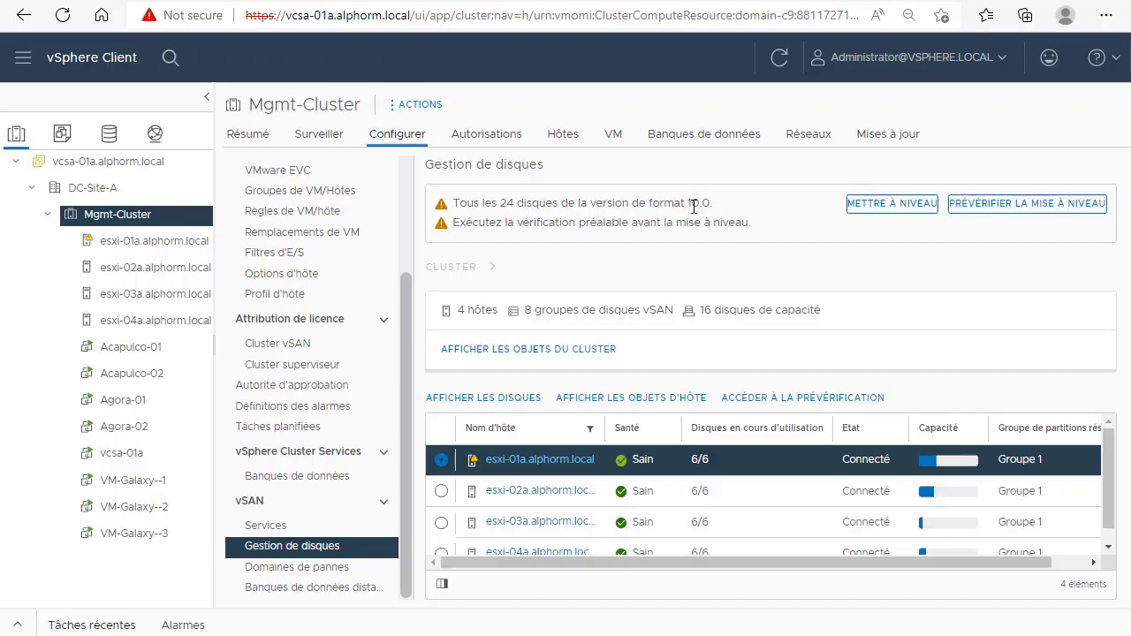
# Run the upgrade precheck on the vSAN disks of Mgmt-Cluster and open the disk format upgrade confirmation.
pyautogui.doubleClick(689, 203)
pyautogui.click(566, 245)
pyautogui.click(989, 215)
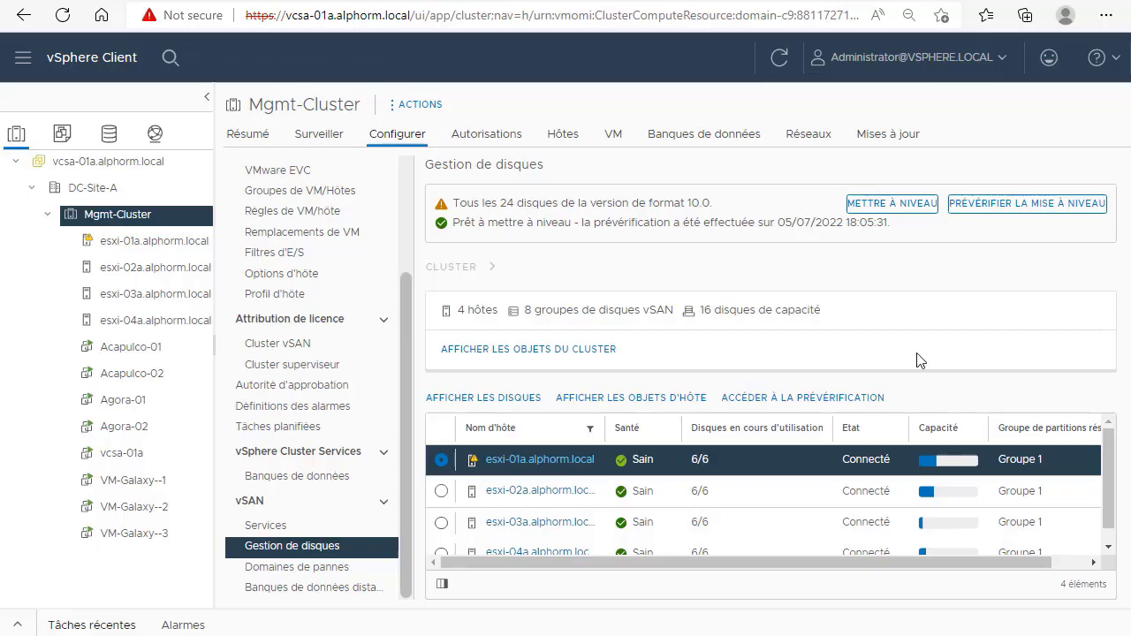
pyautogui.click(894, 207)
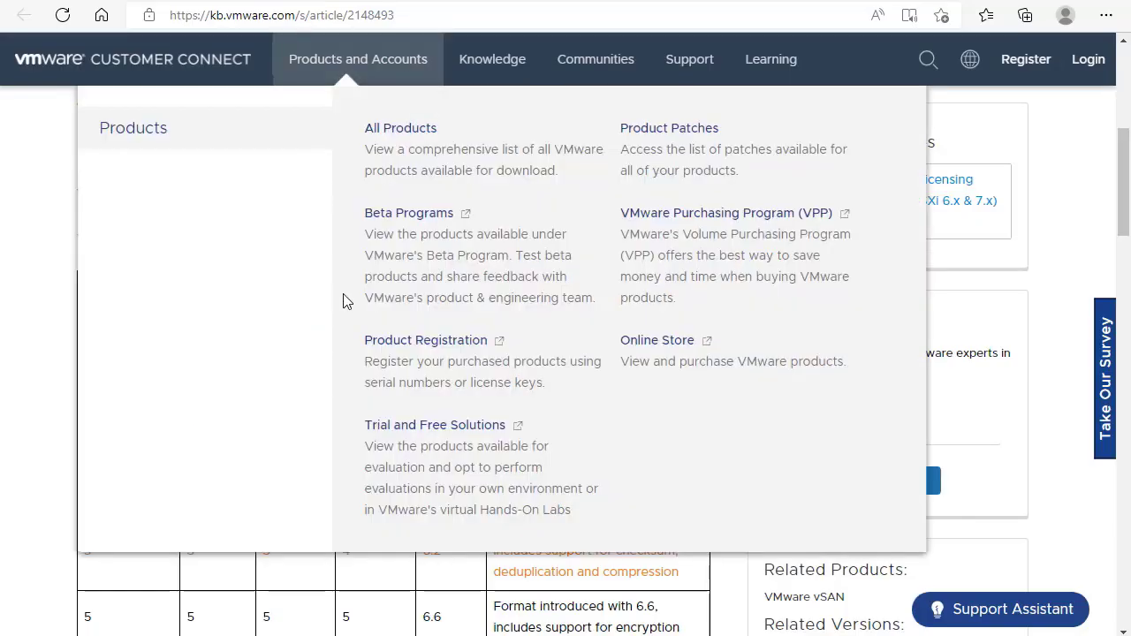
# Examine the vSAN on-disk format version reporting table in VMware KB article 2148493, down to the version 15 row.
pyautogui.scroll(-1, 49, 325)
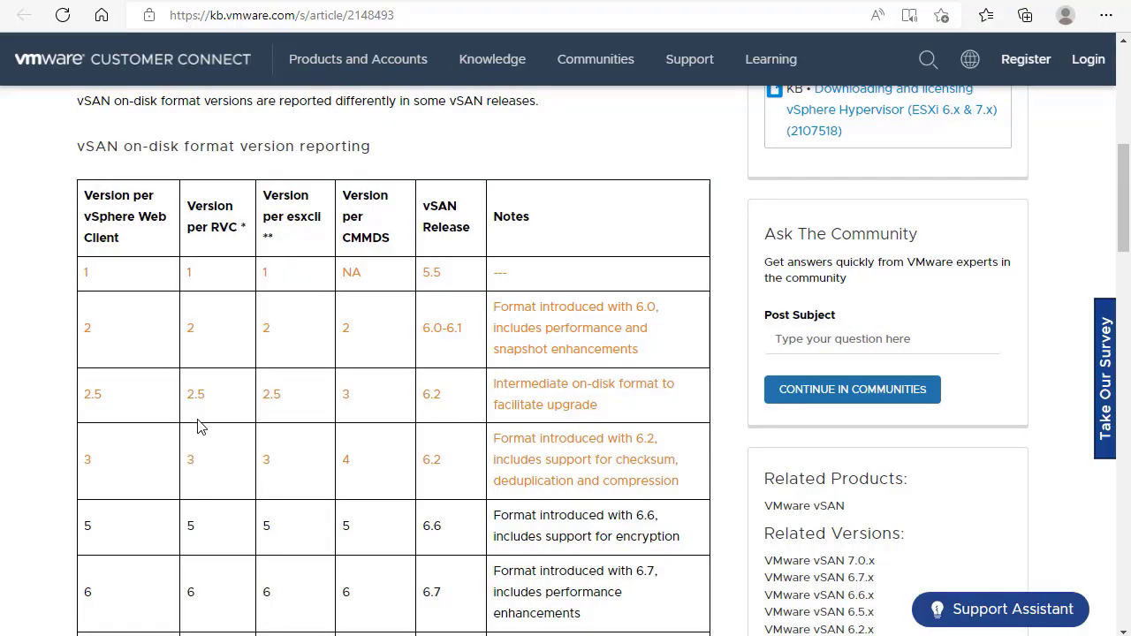
pyautogui.scroll(-3, 200, 427)
pyautogui.scroll(-2, 200, 427)
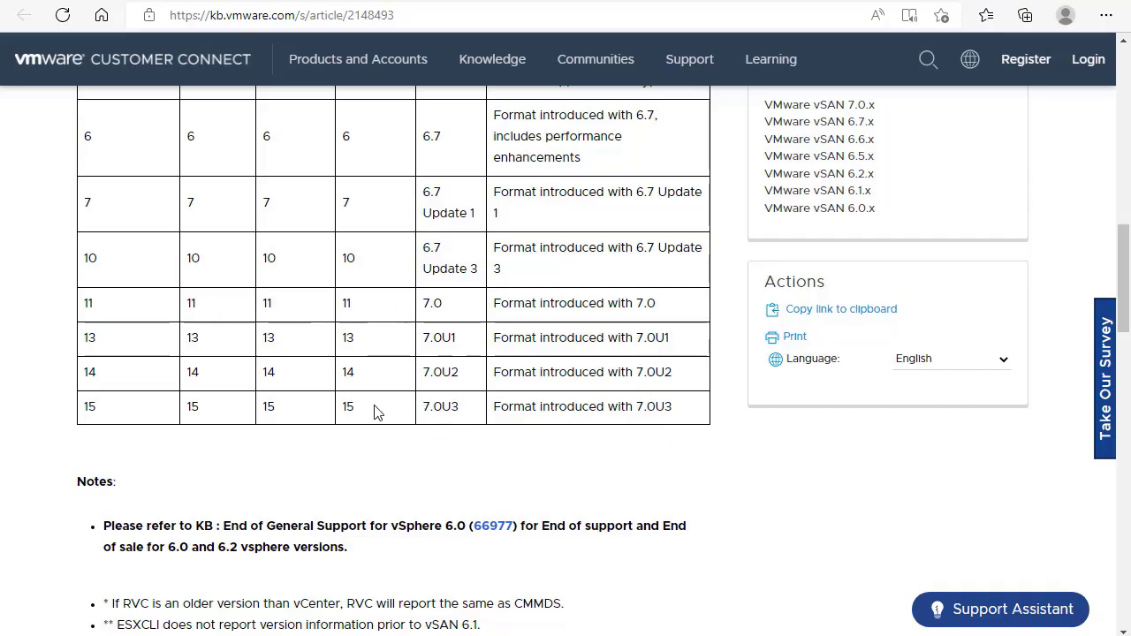
pyautogui.moveTo(375, 410); pyautogui.dragTo(162, 420)
# Examine the vSAN on-disk format version support matrix, comparing the format versions supported by each vSphere release.
pyautogui.scroll(-5, 298, 306)
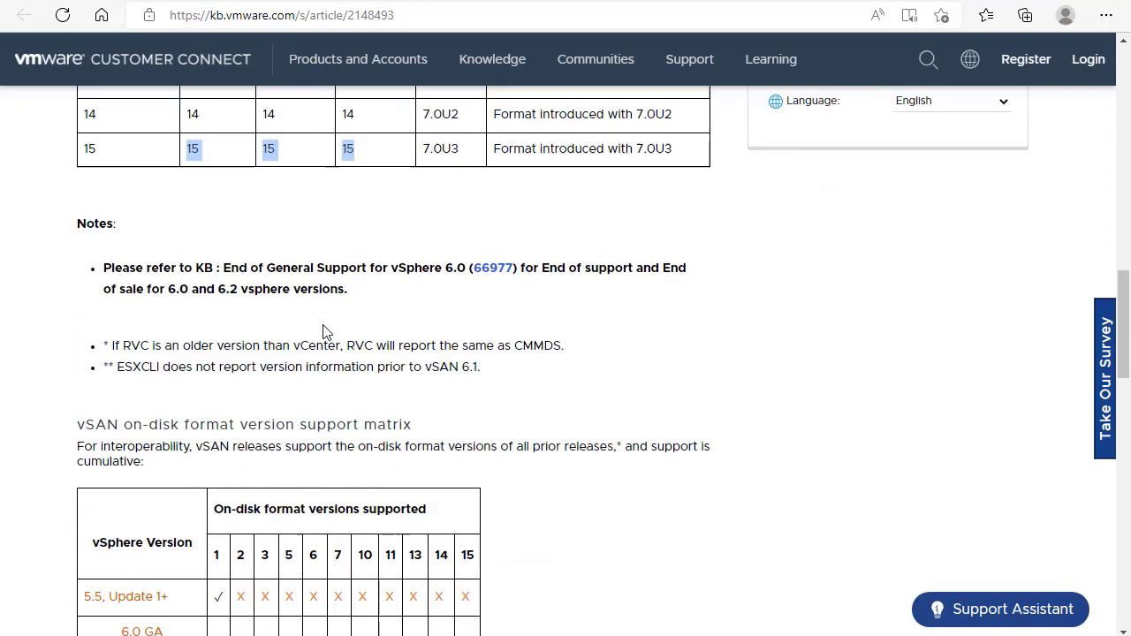
pyautogui.scroll(-1, 298, 307)
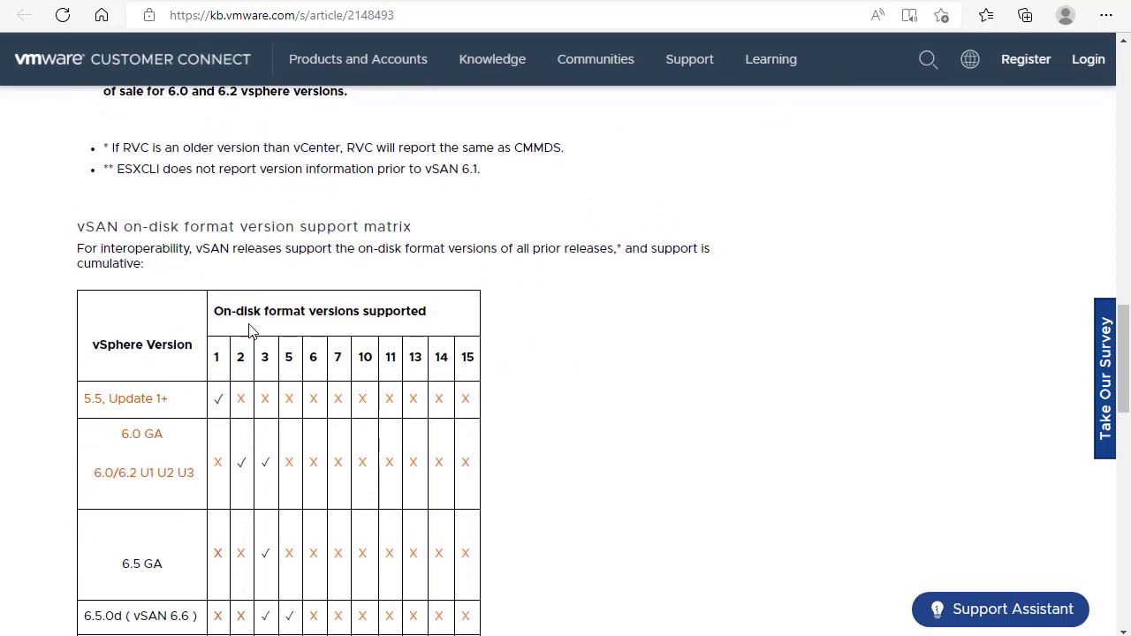
pyautogui.scroll(-3, 424, 306)
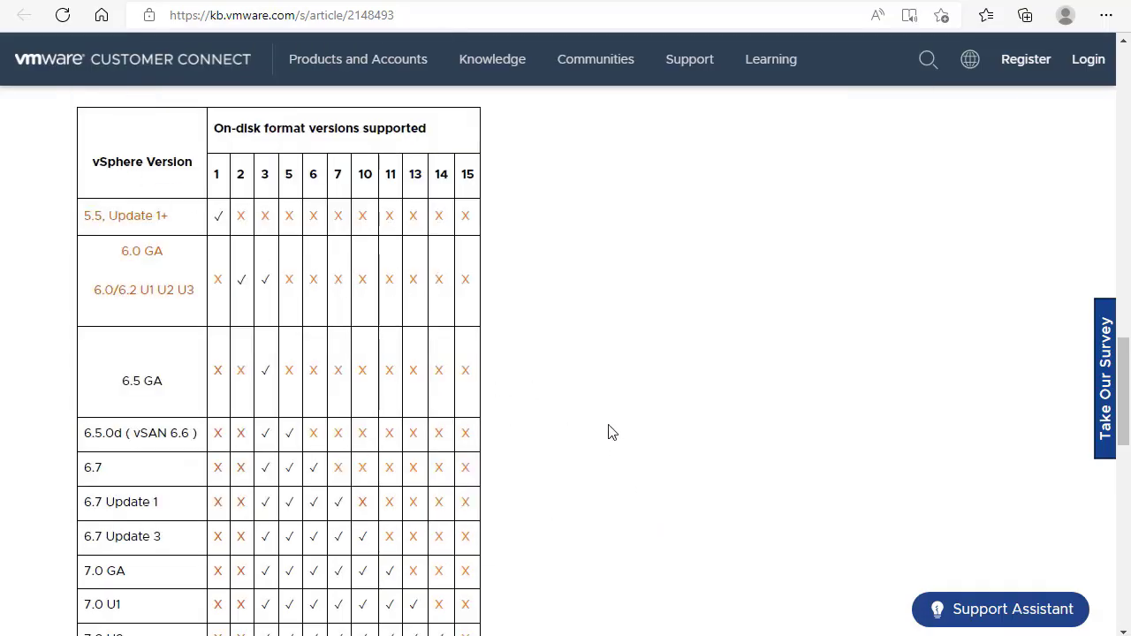
pyautogui.scroll(-1, 600, 415)
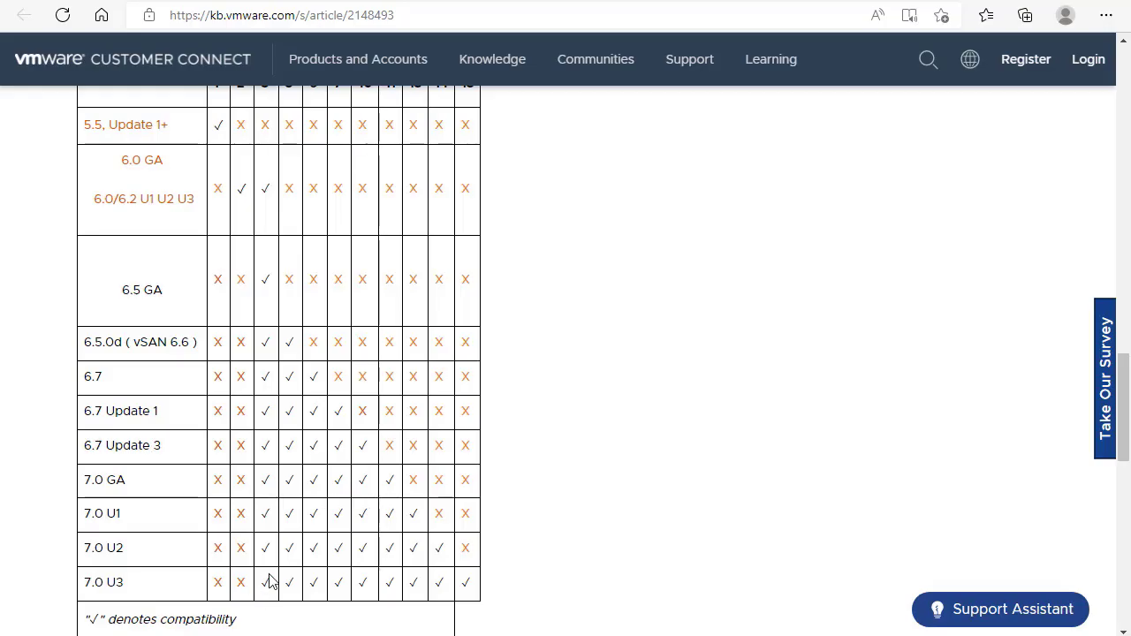
pyautogui.scroll(4, 270, 580)
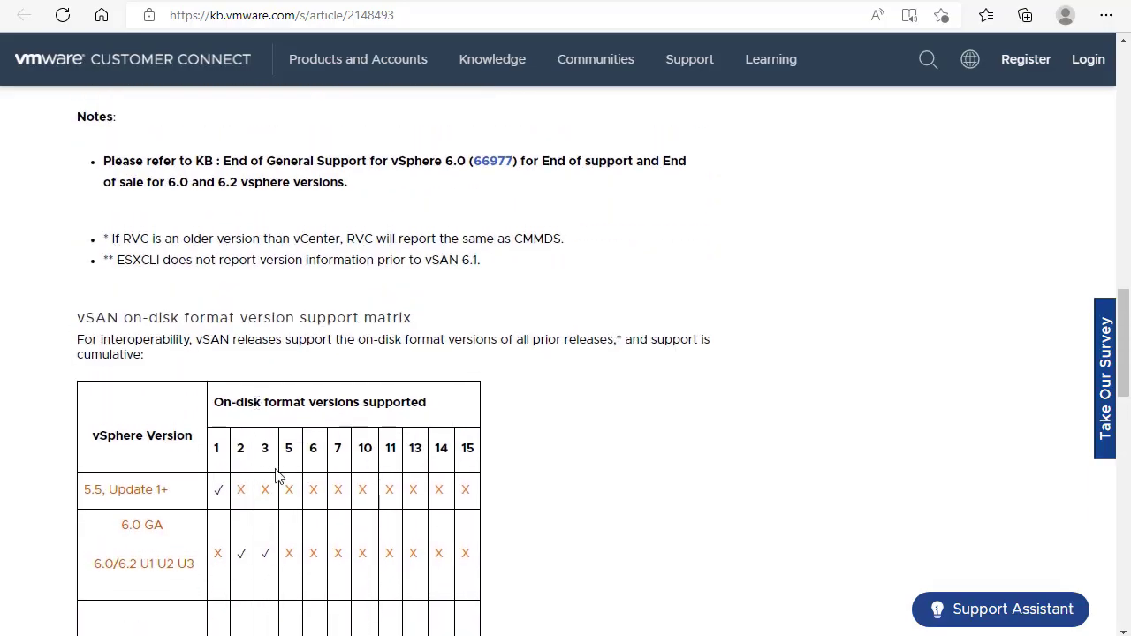
pyautogui.scroll(-3, 273, 460)
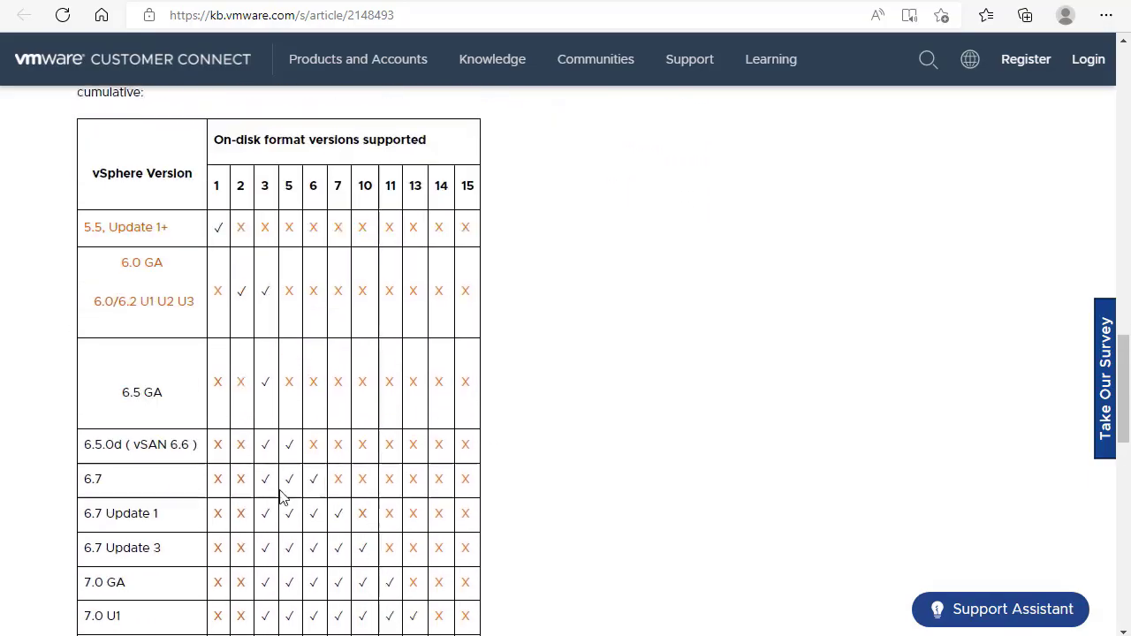
pyautogui.scroll(-2, 283, 499)
pyautogui.scroll(2, 298, 527)
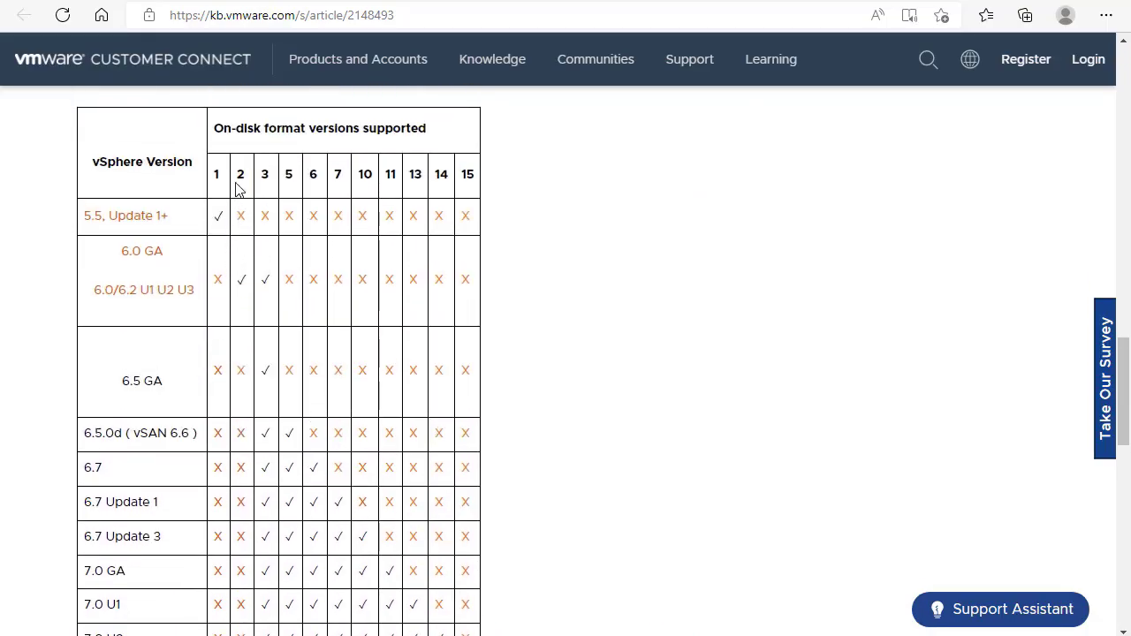
pyautogui.scroll(-2, 308, 497)
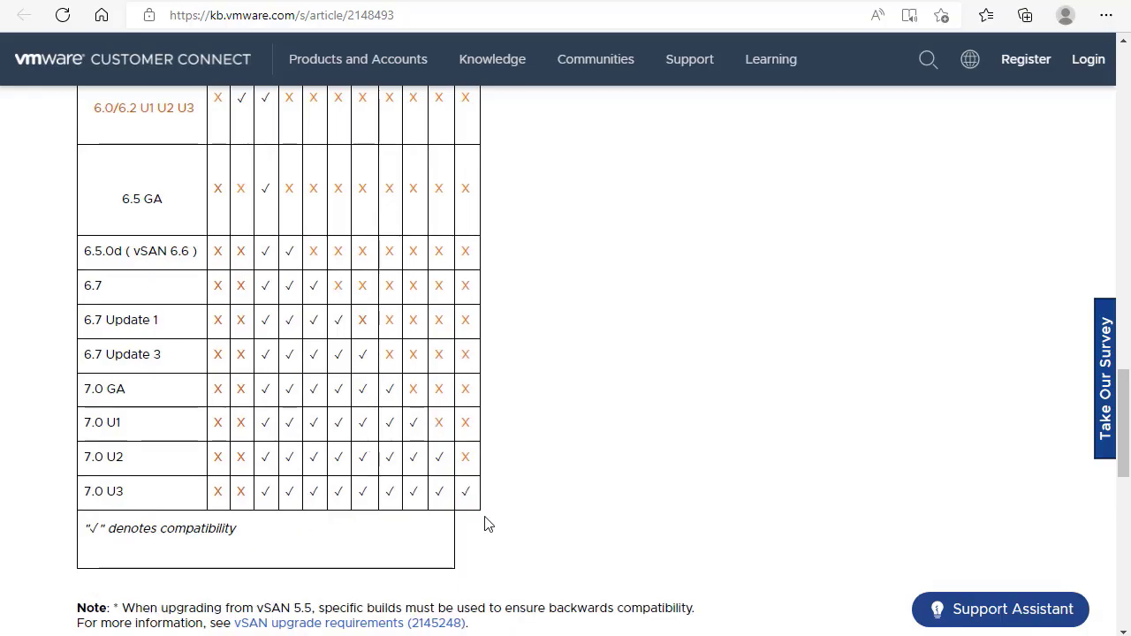
pyautogui.scroll(3, 485, 524)
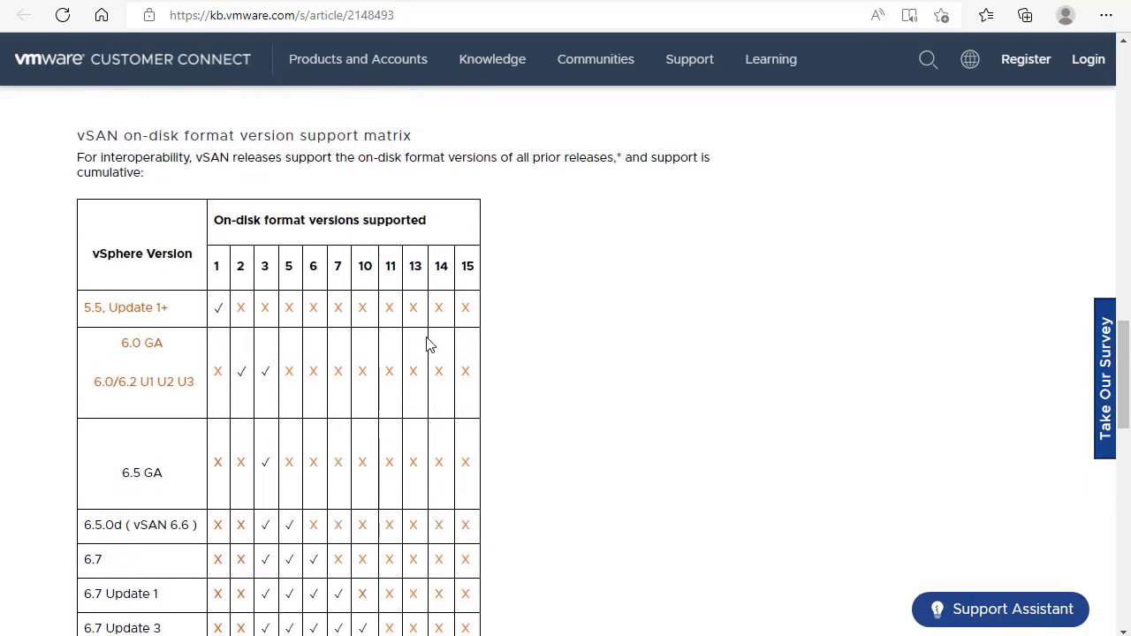
pyautogui.scroll(-3, 467, 454)
# Look up the on-disk format introduced with vSAN 6.7 in the reporting table and check that version in the support matrix.
pyautogui.scroll(2, 481, 441)
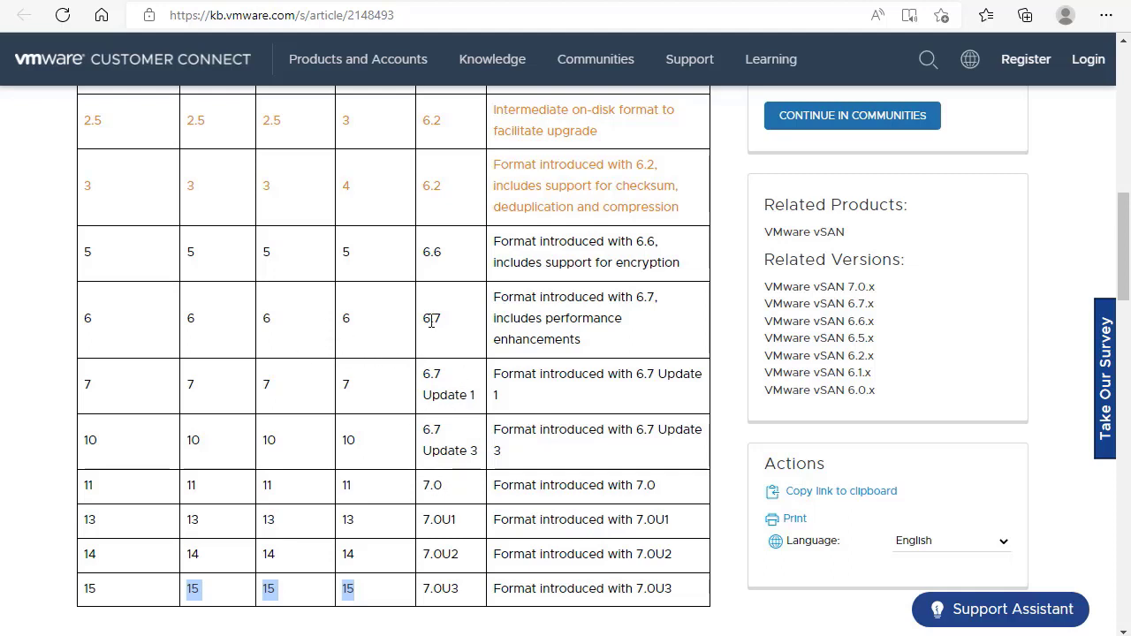
pyautogui.moveTo(430, 320); pyautogui.dragTo(472, 317)
pyautogui.scroll(-4, 415, 336)
pyautogui.scroll(4, 413, 326)
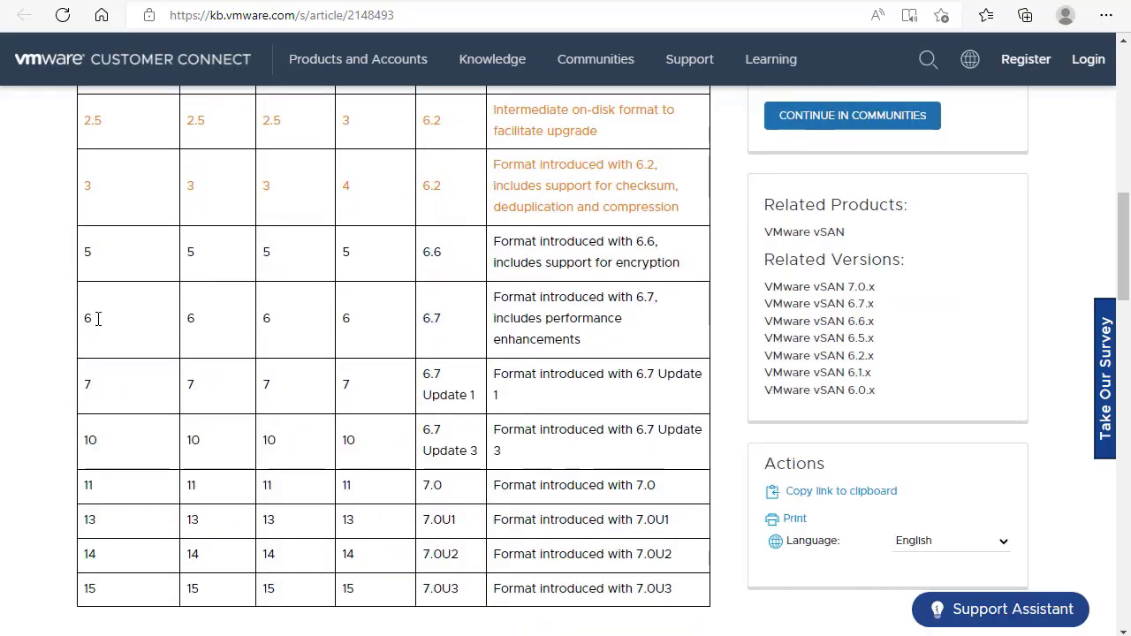
pyautogui.scroll(-8, 260, 361)
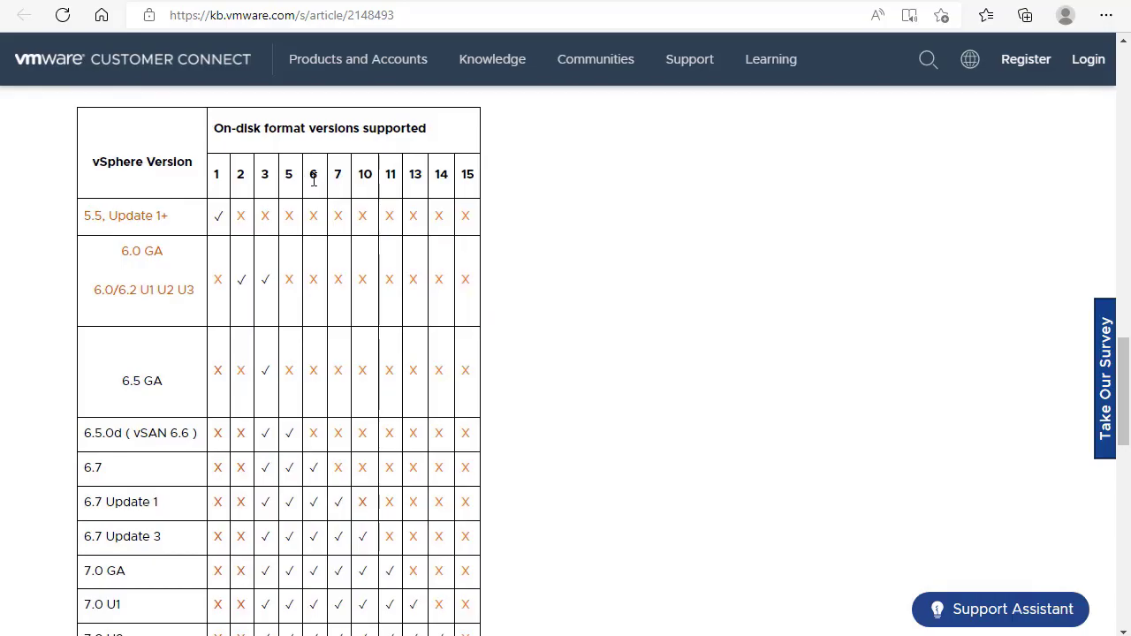
pyautogui.doubleClick(314, 180)
# Switch back to vSphere Client, start the Mgmt-Cluster disk format upgrade, and follow its progress in the recent tasks.
pyautogui.click(146, 1)
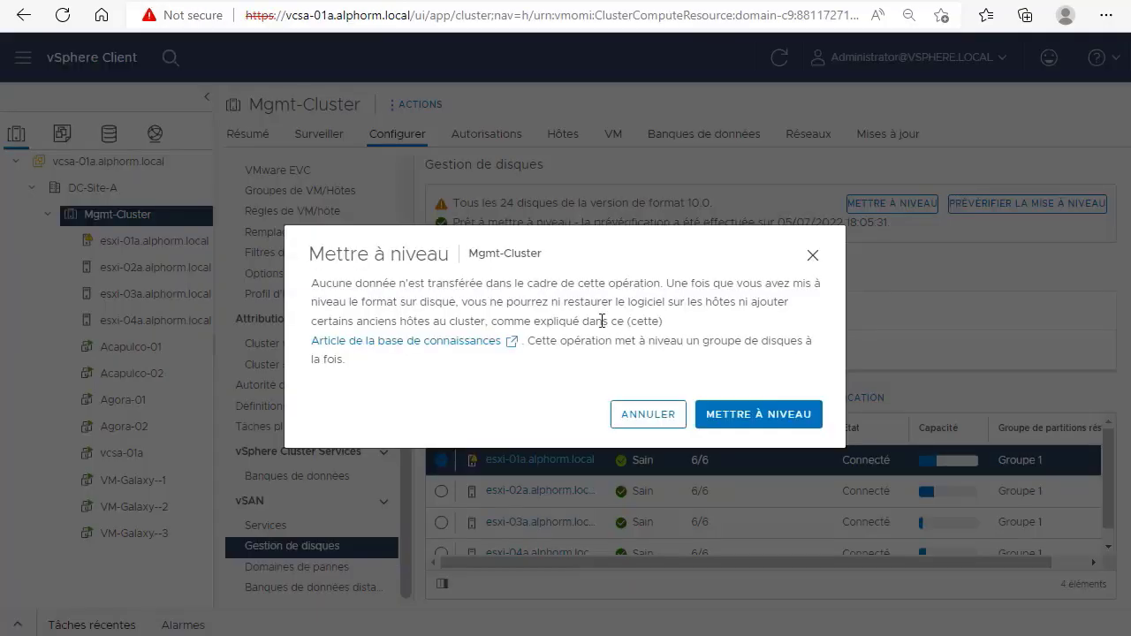
pyautogui.click(745, 424)
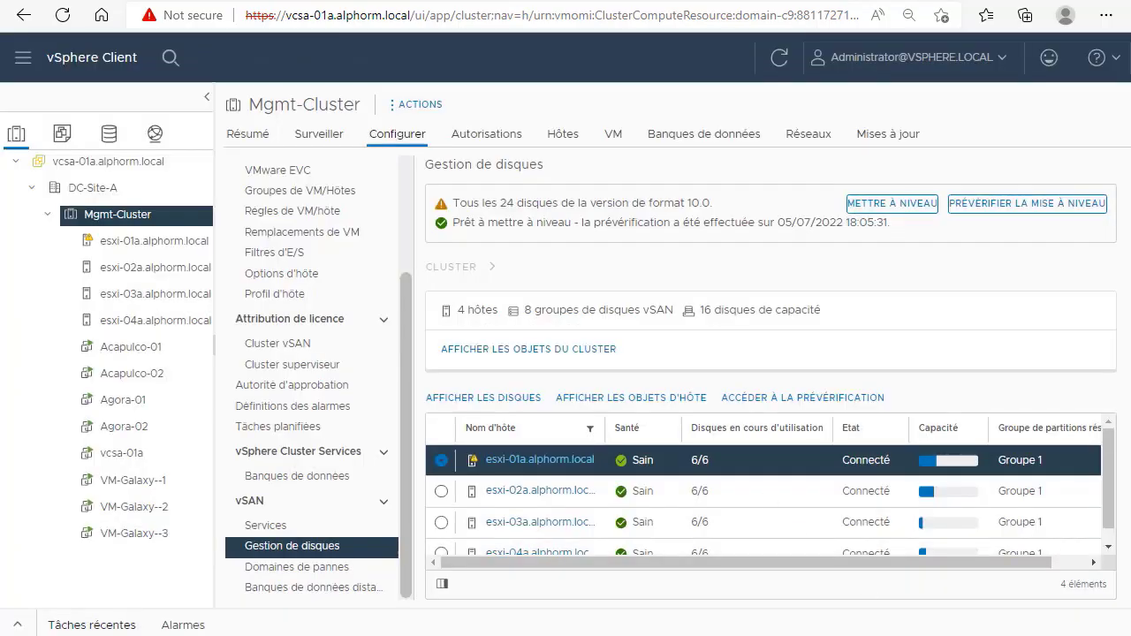
pyautogui.click(20, 625)
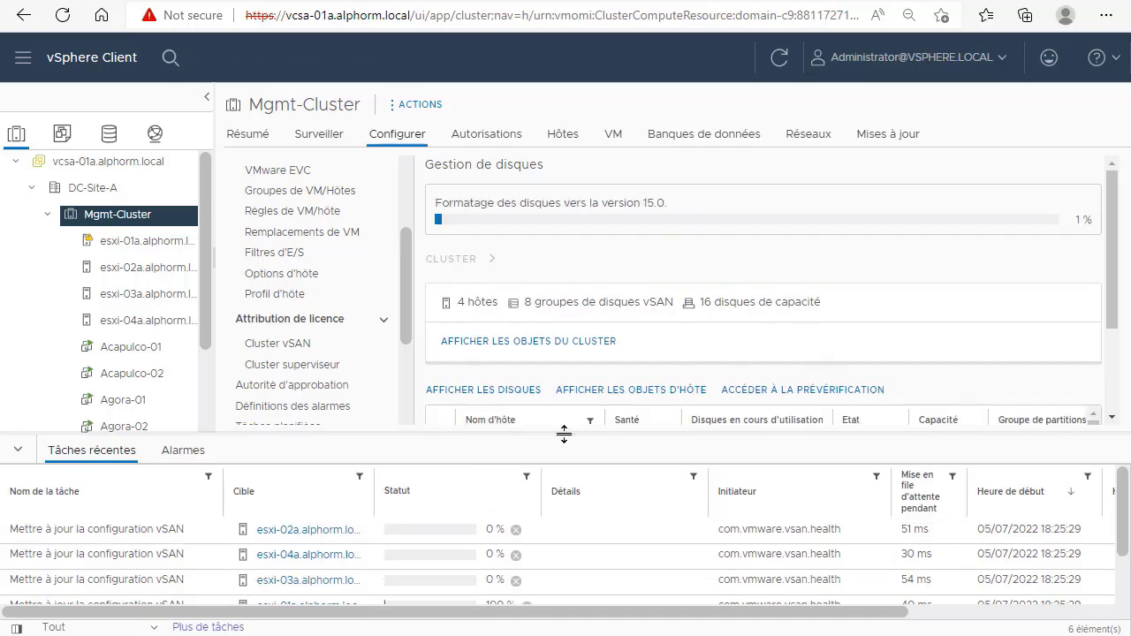
pyautogui.moveTo(566, 434); pyautogui.dragTo(566, 381)
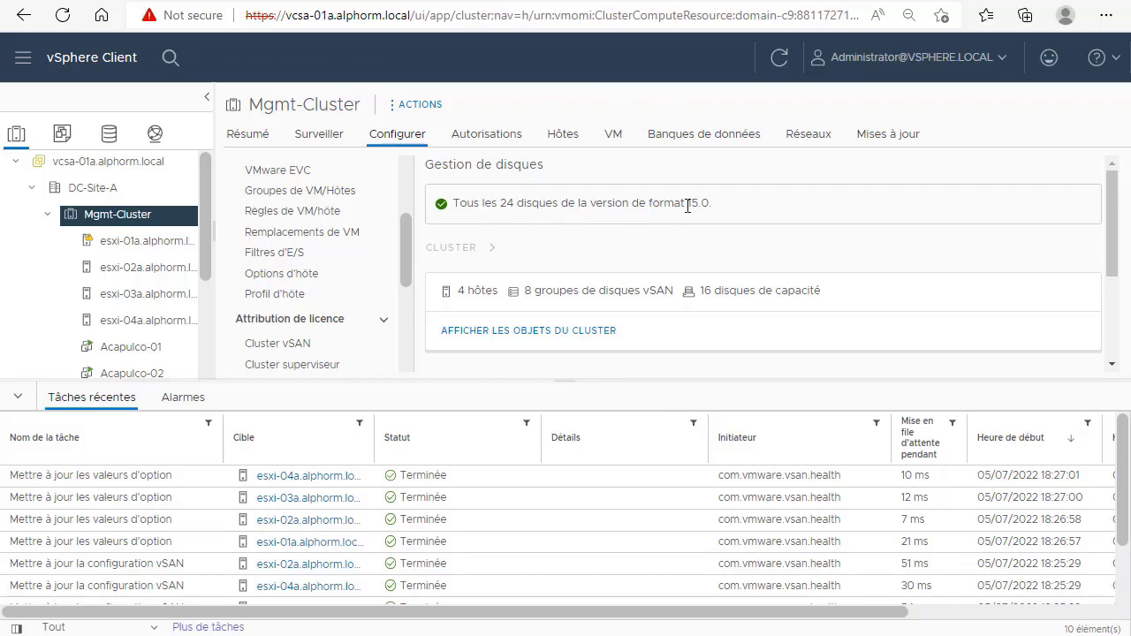
pyautogui.click(53, 405)
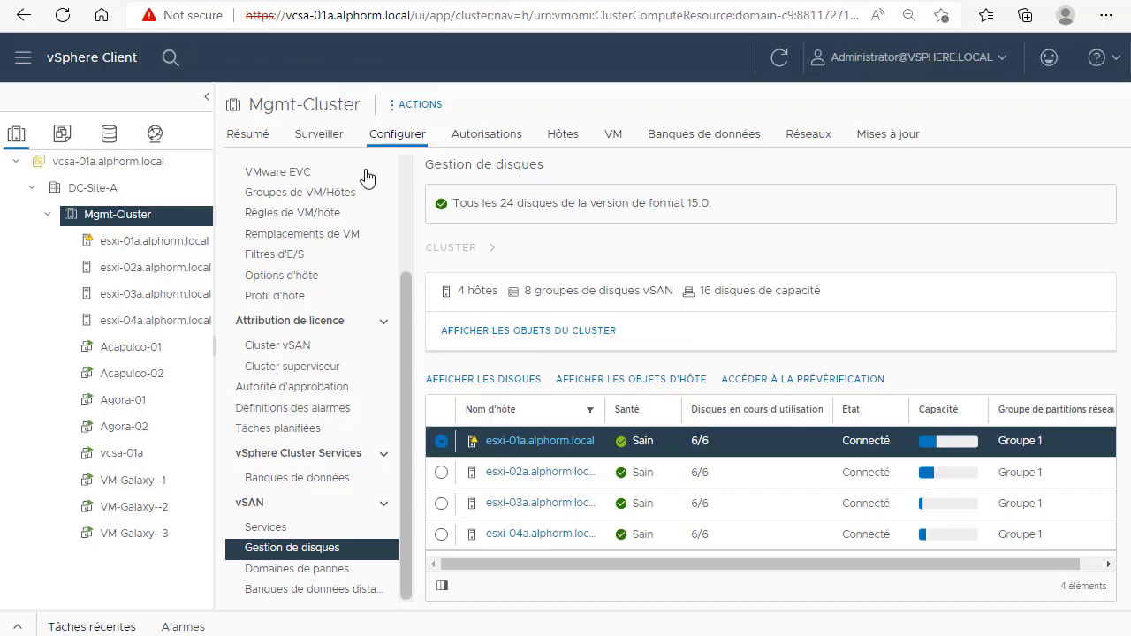
# Open the vSAN Skyline health monitoring of Mgmt-Cluster and expand the vSAN build recommendation and network checks.
pyautogui.click(328, 136)
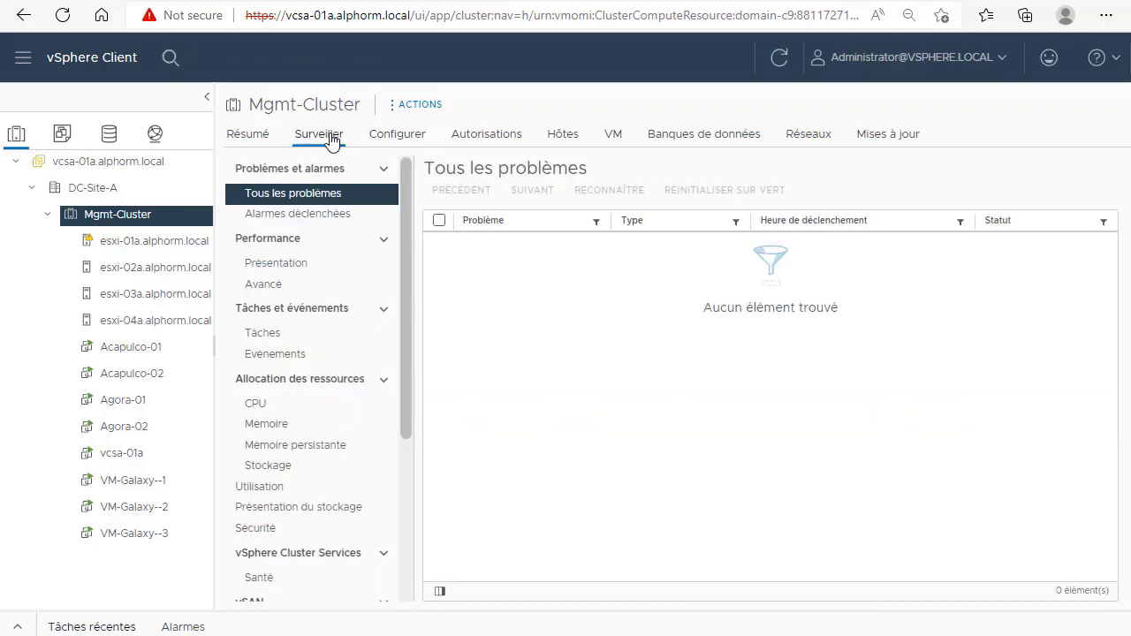
pyautogui.scroll(-3, 294, 407)
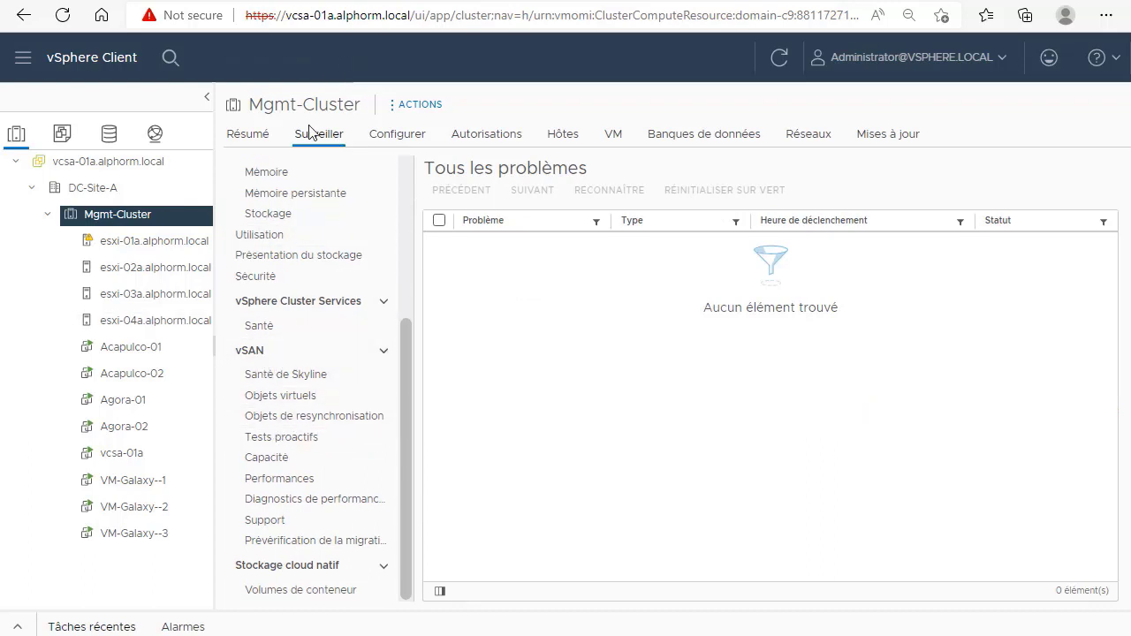
pyautogui.click(284, 378)
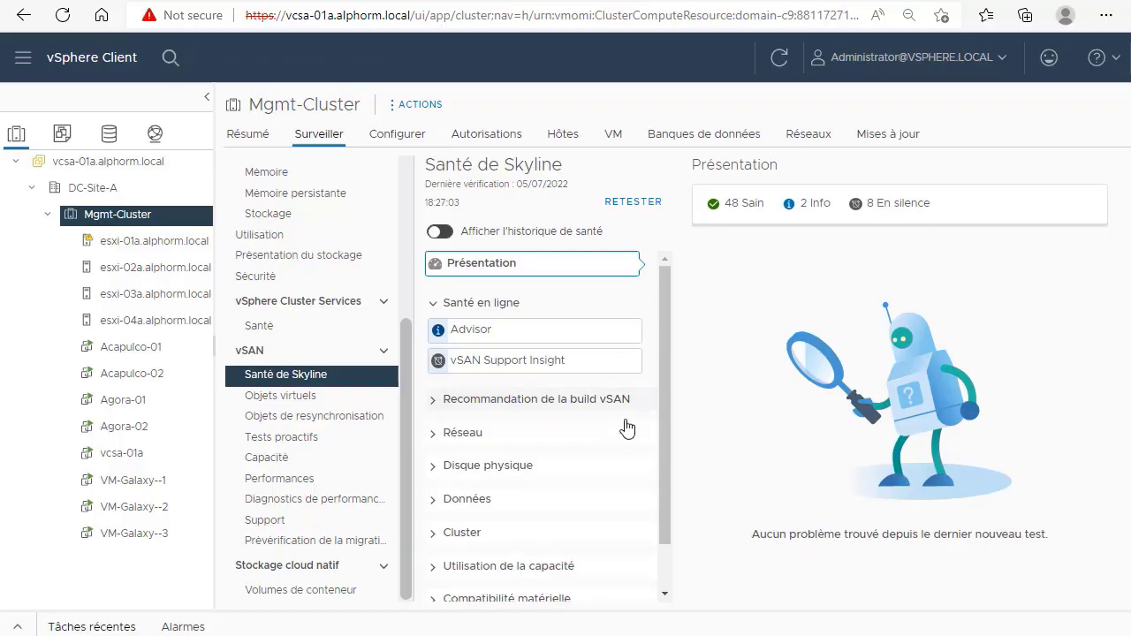
pyautogui.click(445, 398)
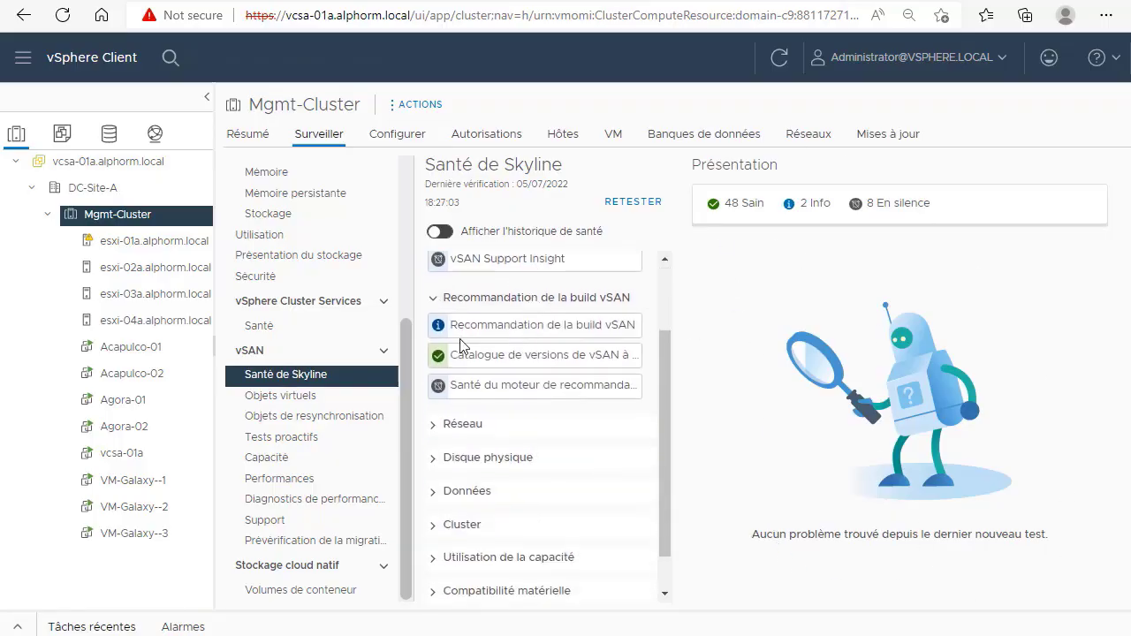
pyautogui.click(438, 424)
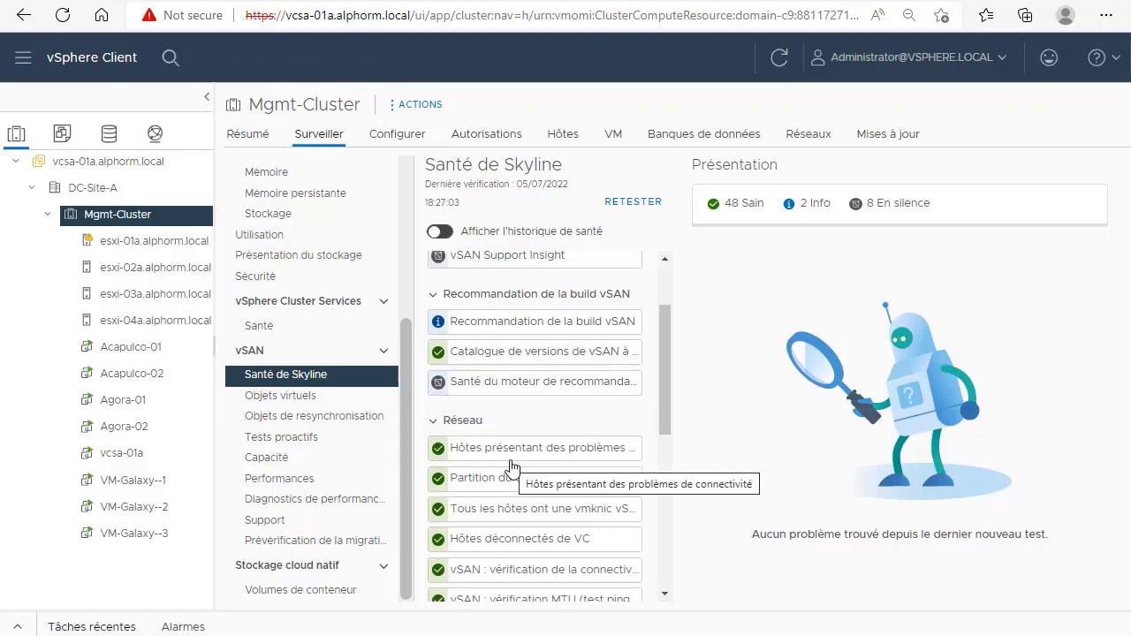